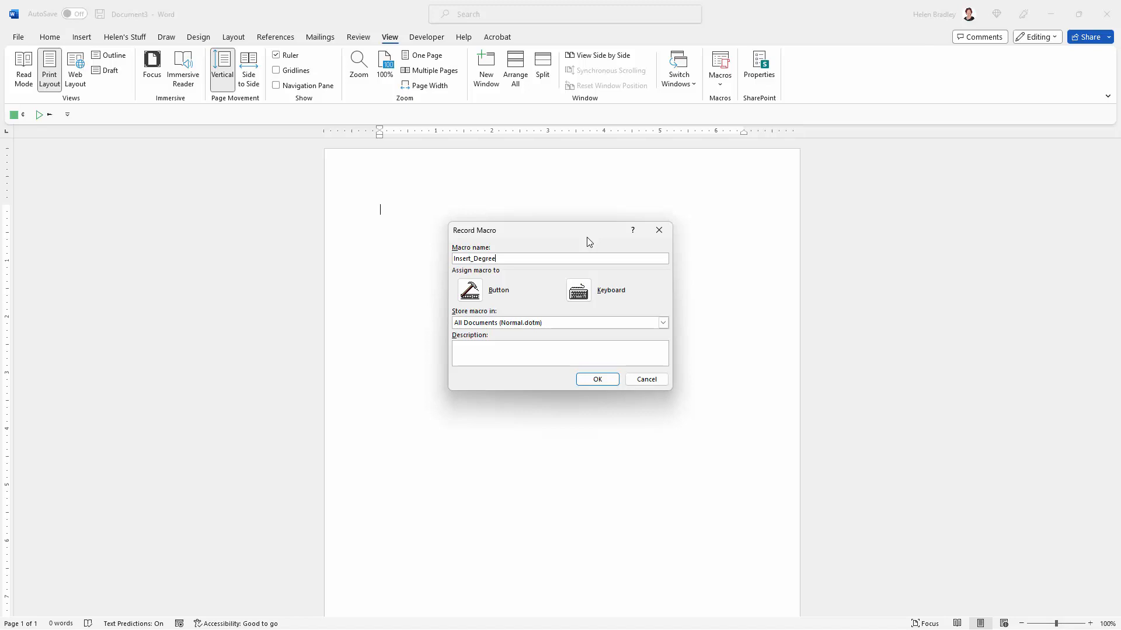
# Step: Complete the macro name as Insert_Degree_Symbol and store the macro in All Documents (Normal.dotm)
pyautogui.write('ol')
pyautogui.click(663, 323)
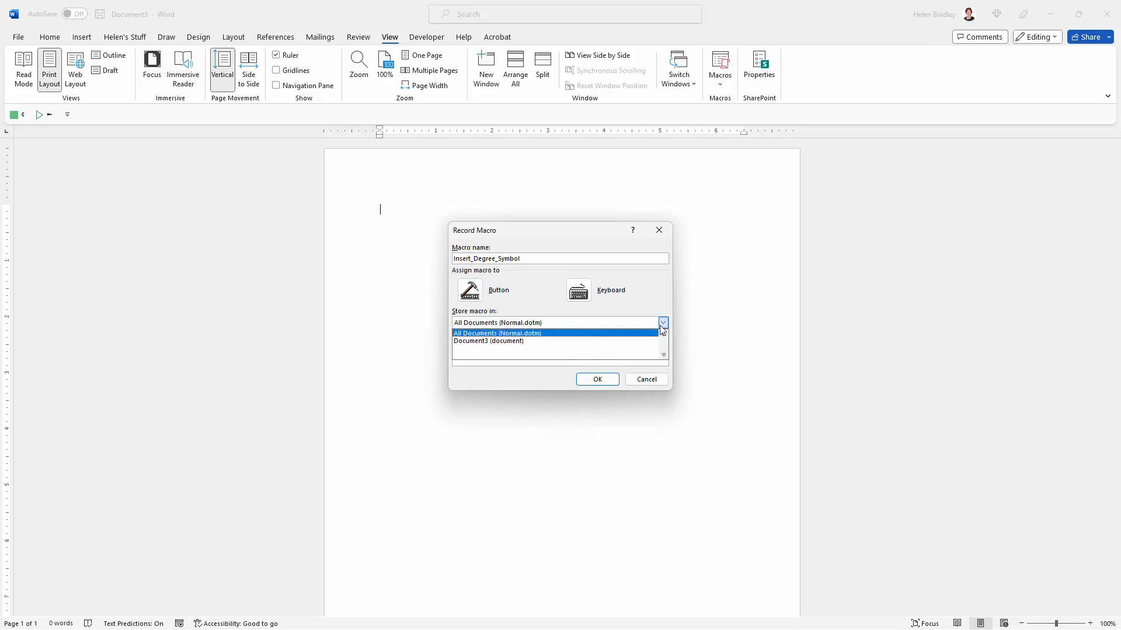
pyautogui.click(493, 334)
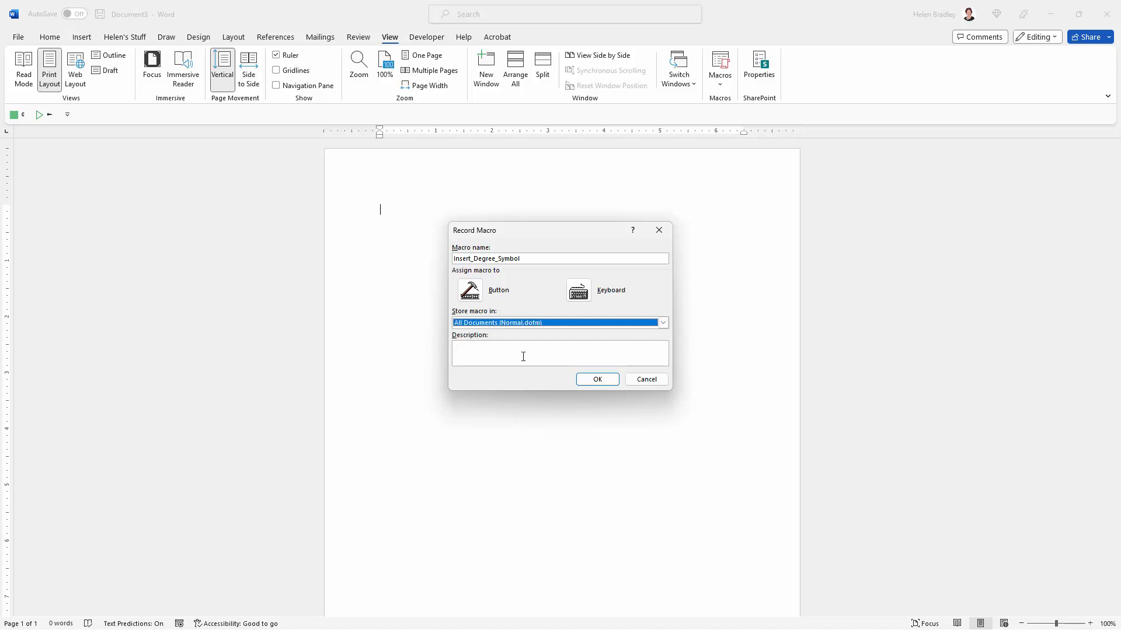
# Step: Assign the macro to a button by adding Normal.NewMacros.Insert_Degree_Symbol to the Quick Access Toolbar, keeping the toolbar shown
pyautogui.click(469, 290)
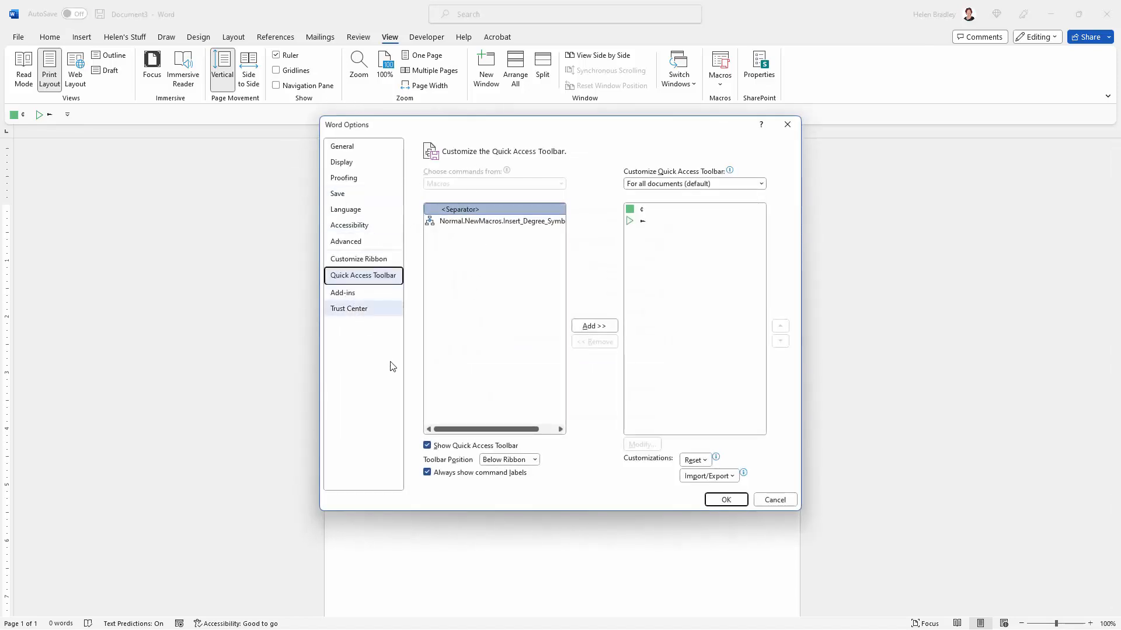
pyautogui.click(427, 445)
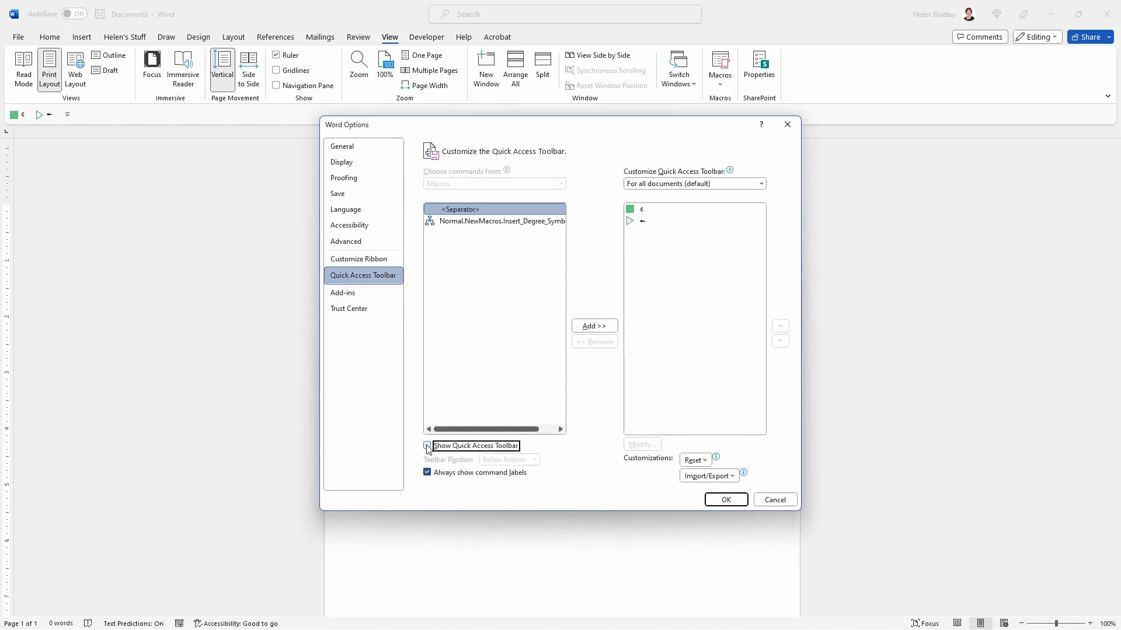
pyautogui.click(427, 446)
pyautogui.click(489, 223)
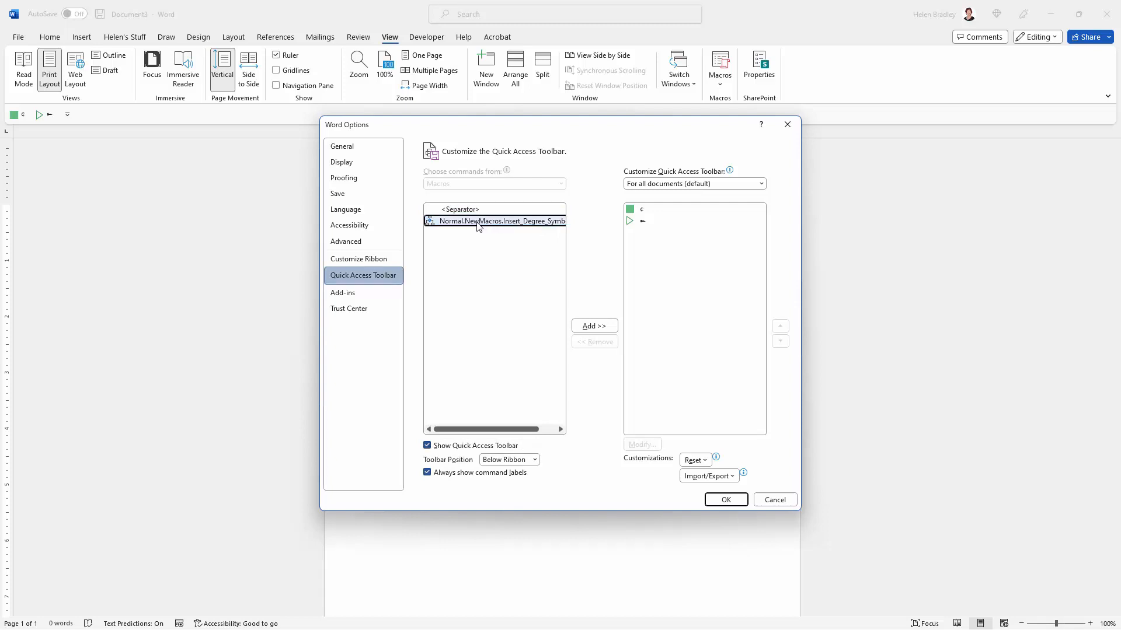
pyautogui.click(591, 324)
pyautogui.click(677, 235)
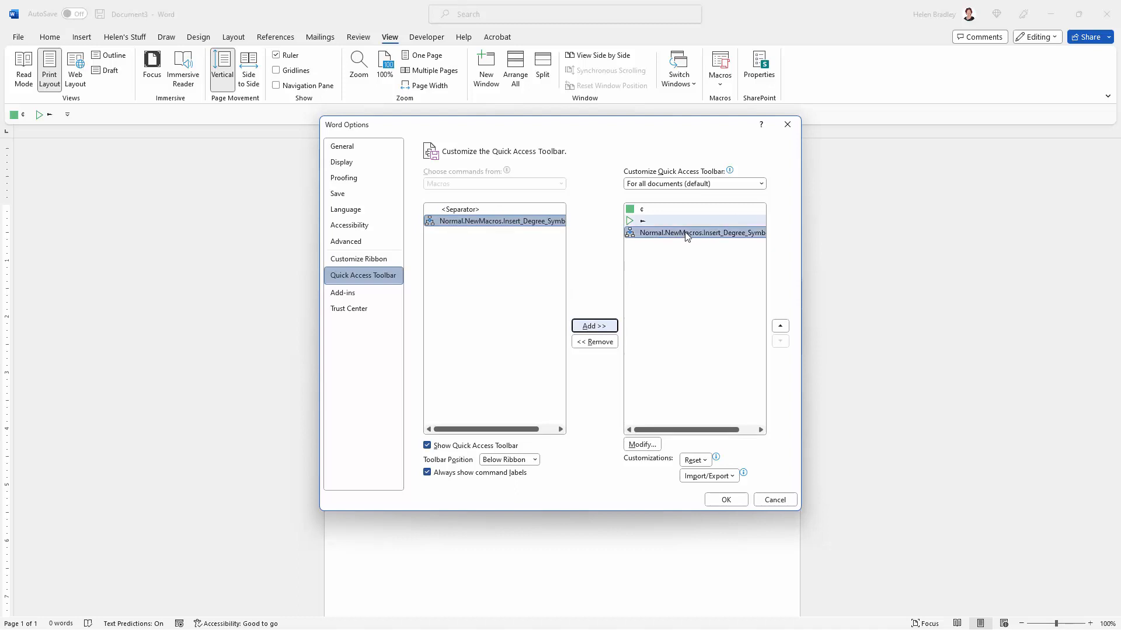
pyautogui.click(725, 500)
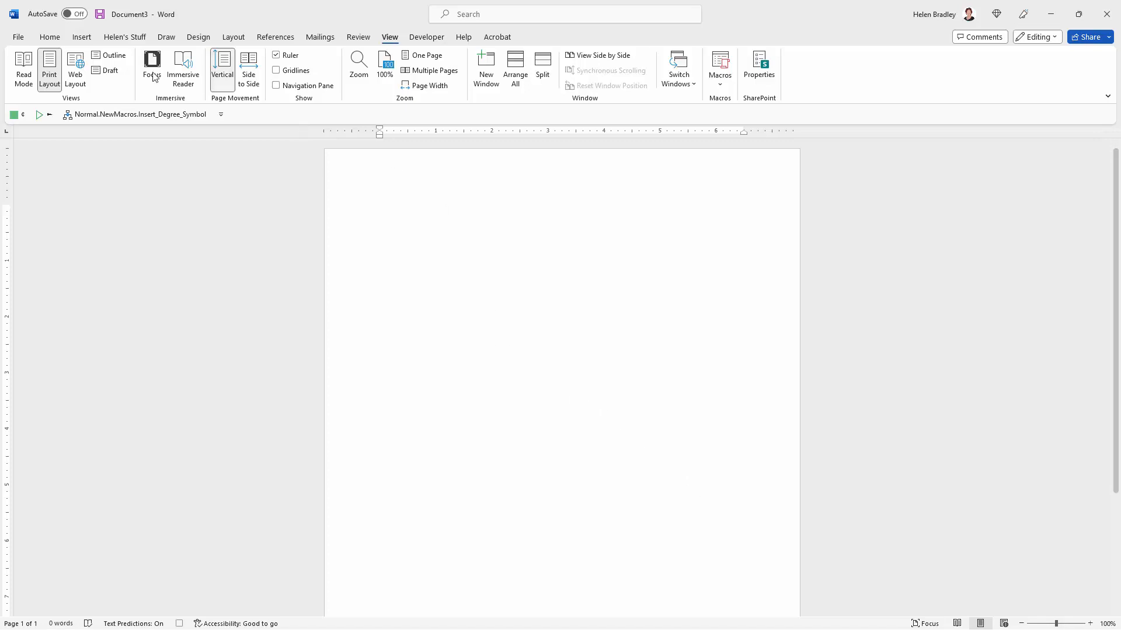
# Step: Insert the Degree Sign (character code 00B0) from the Times New Roman symbol set into the document
pyautogui.click(82, 38)
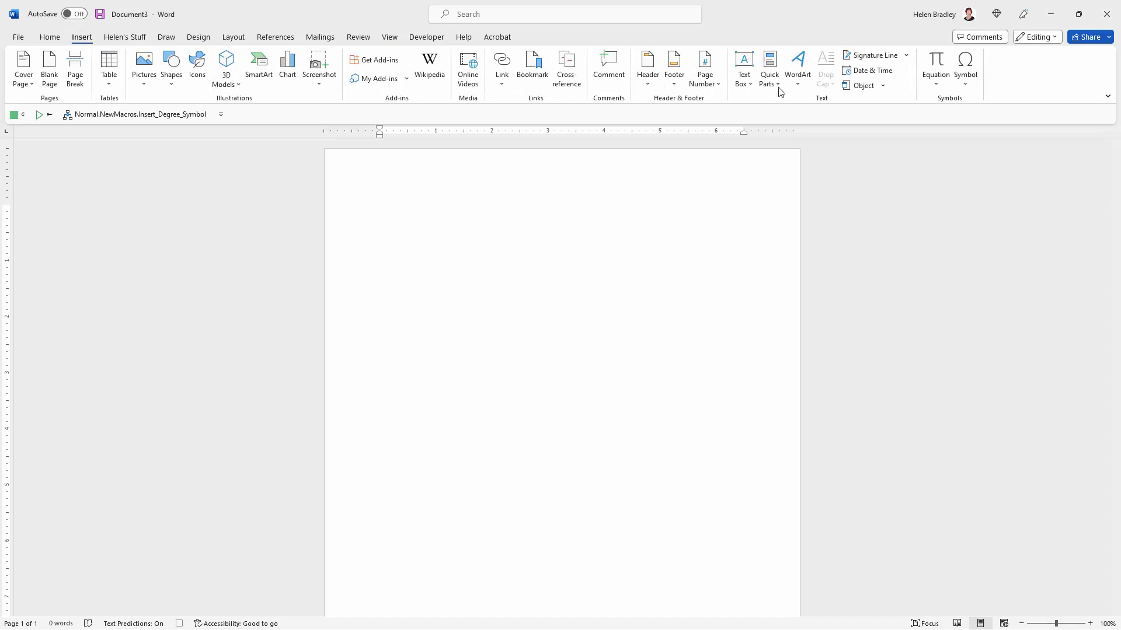
pyautogui.click(967, 86)
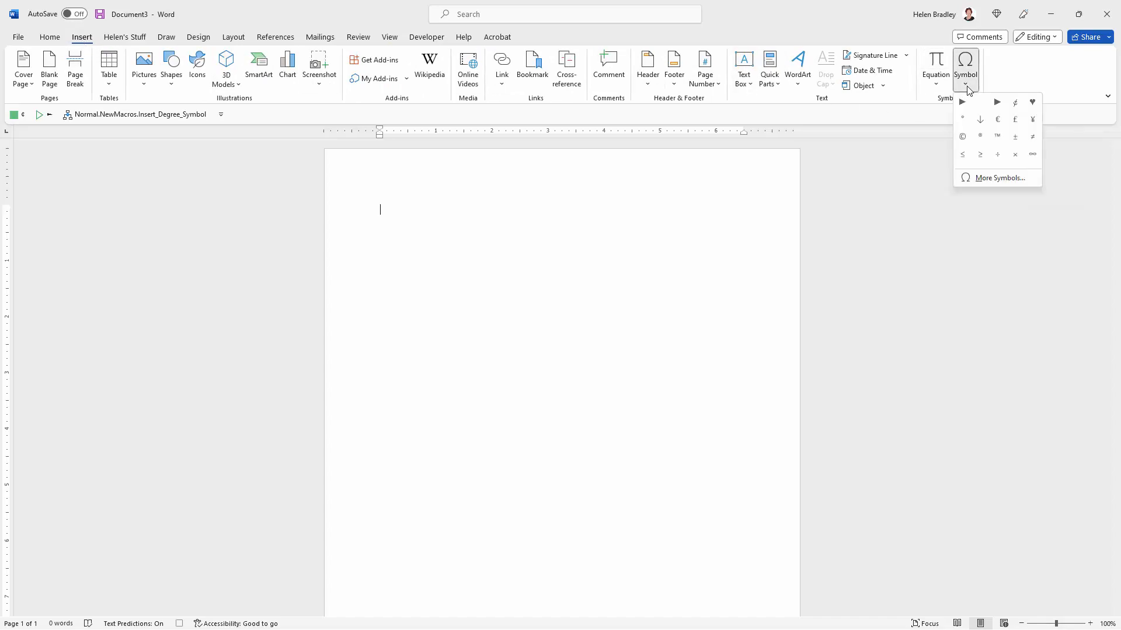
pyautogui.click(980, 183)
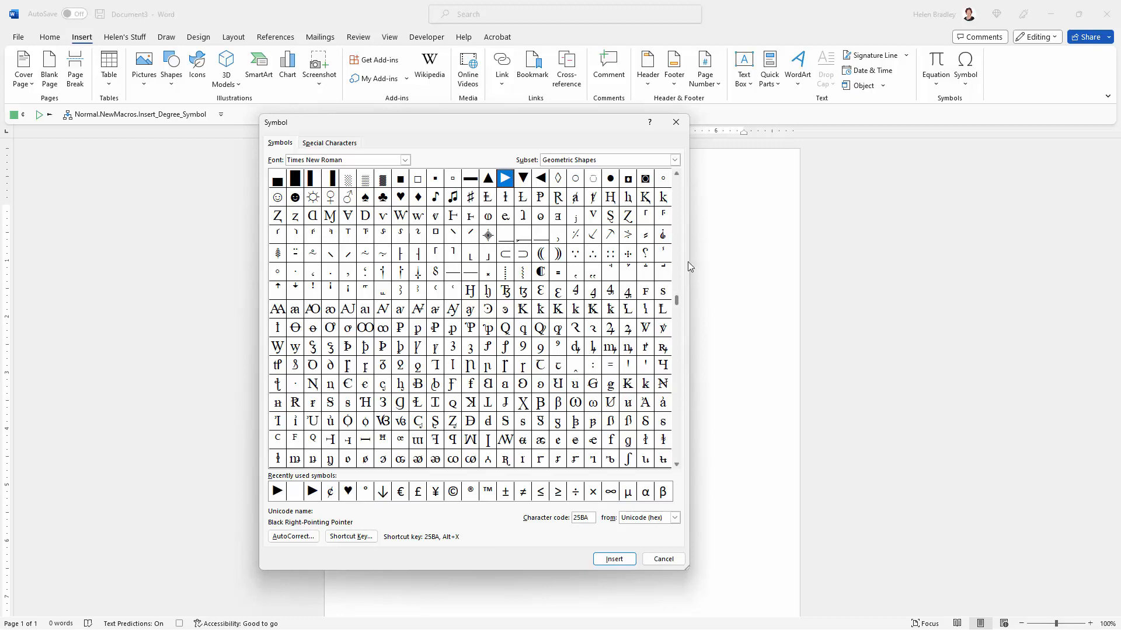
pyautogui.moveTo(677, 301); pyautogui.dragTo(684, 167)
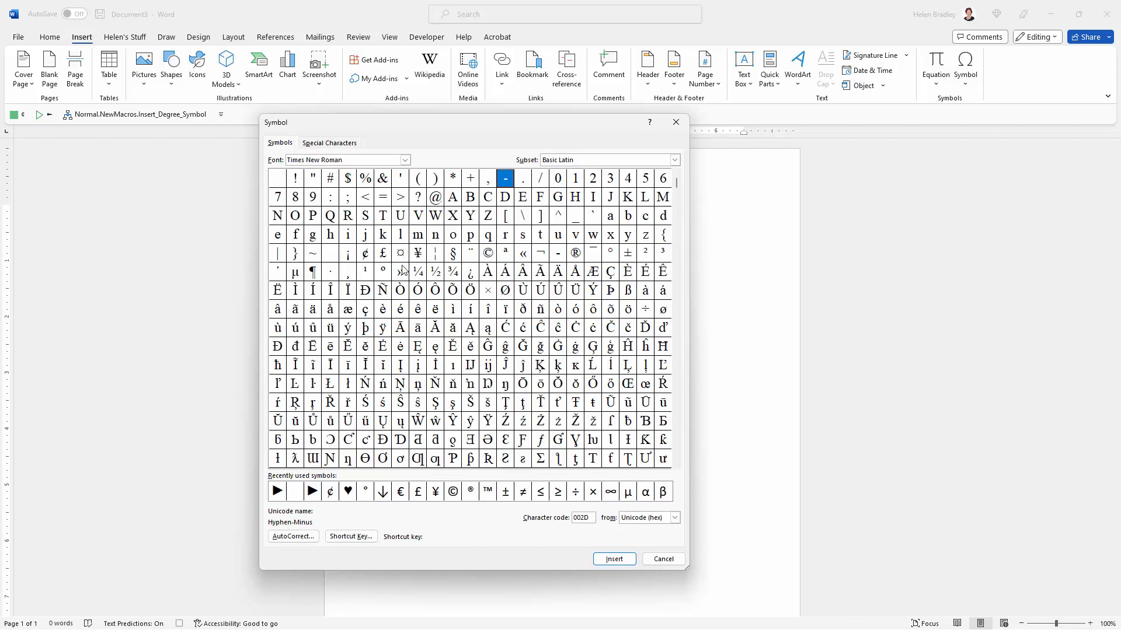
pyautogui.click(383, 272)
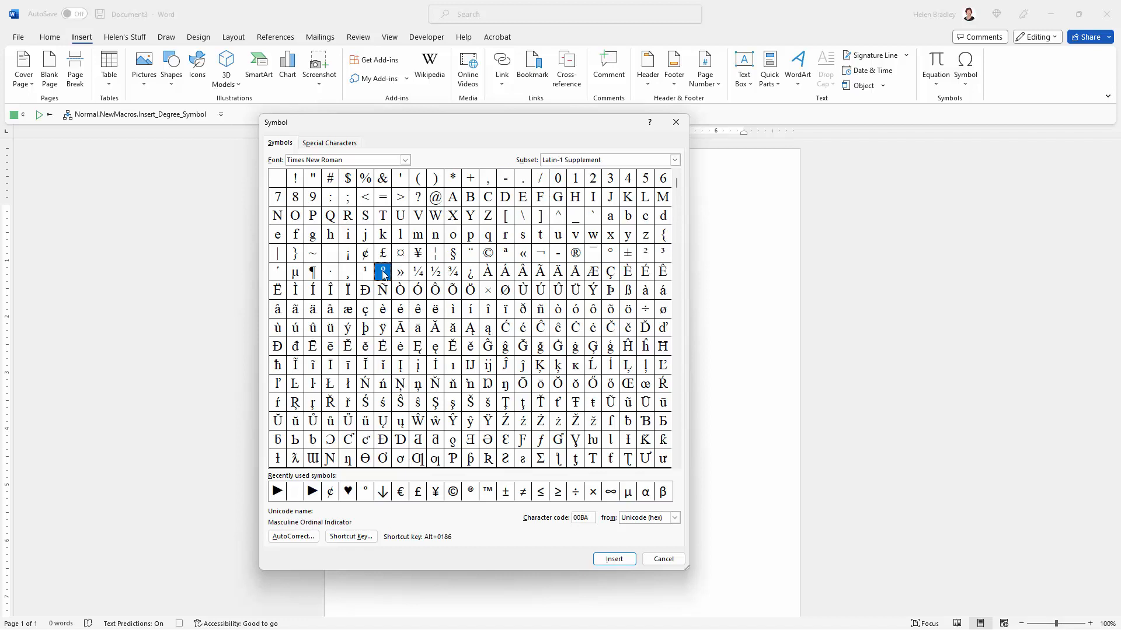
pyautogui.click(612, 253)
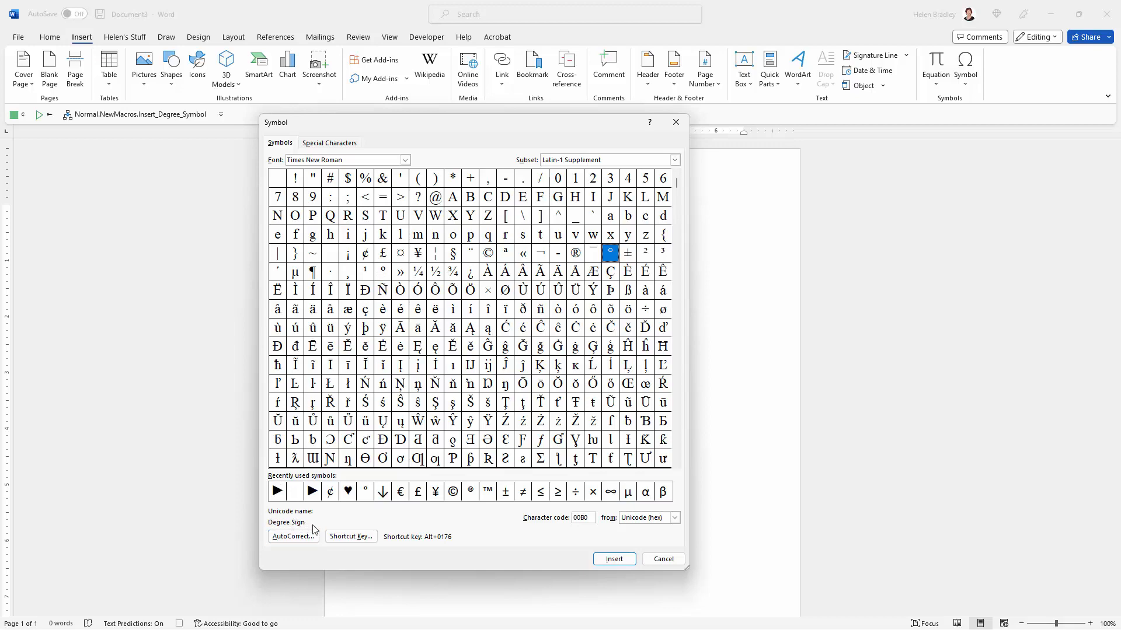
pyautogui.click(621, 562)
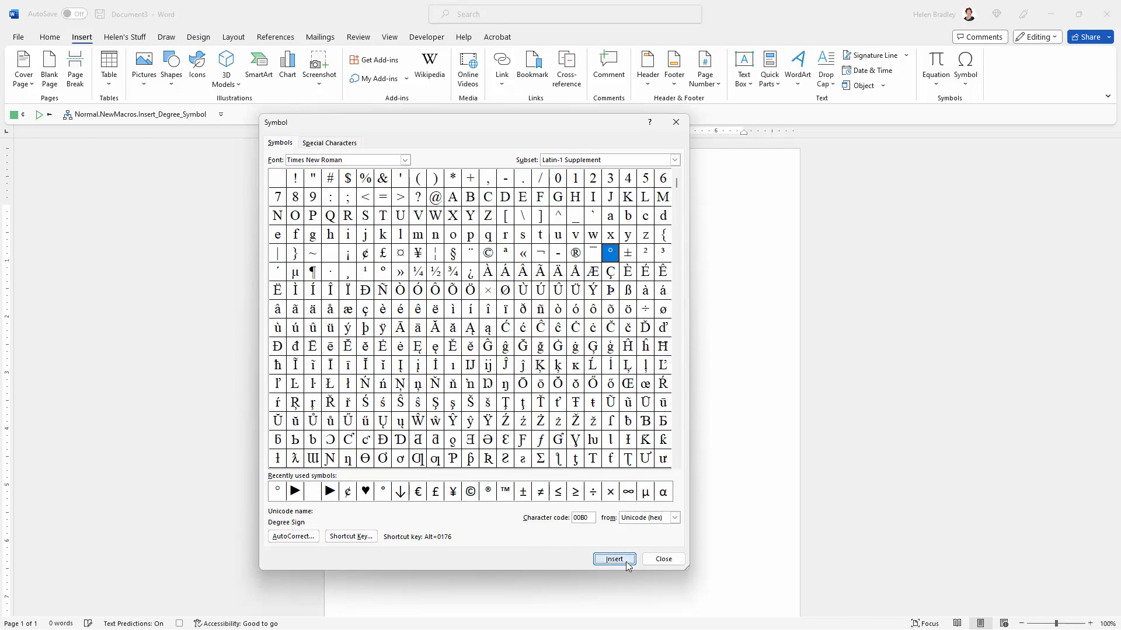
pyautogui.click(661, 560)
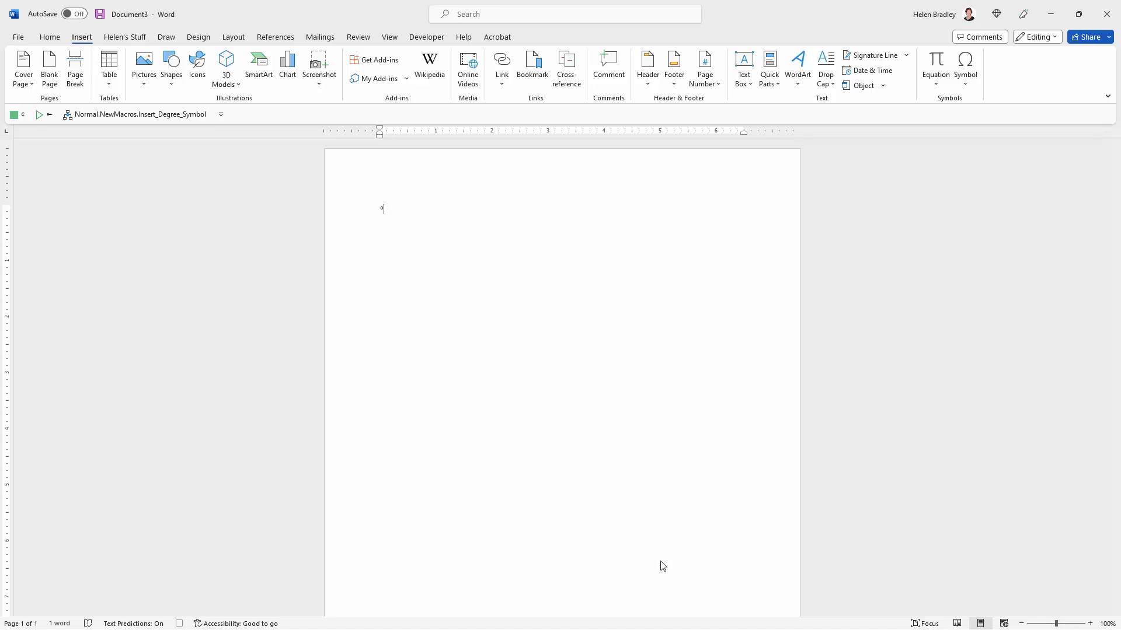
# Step: Stop recording the macro
pyautogui.click(390, 38)
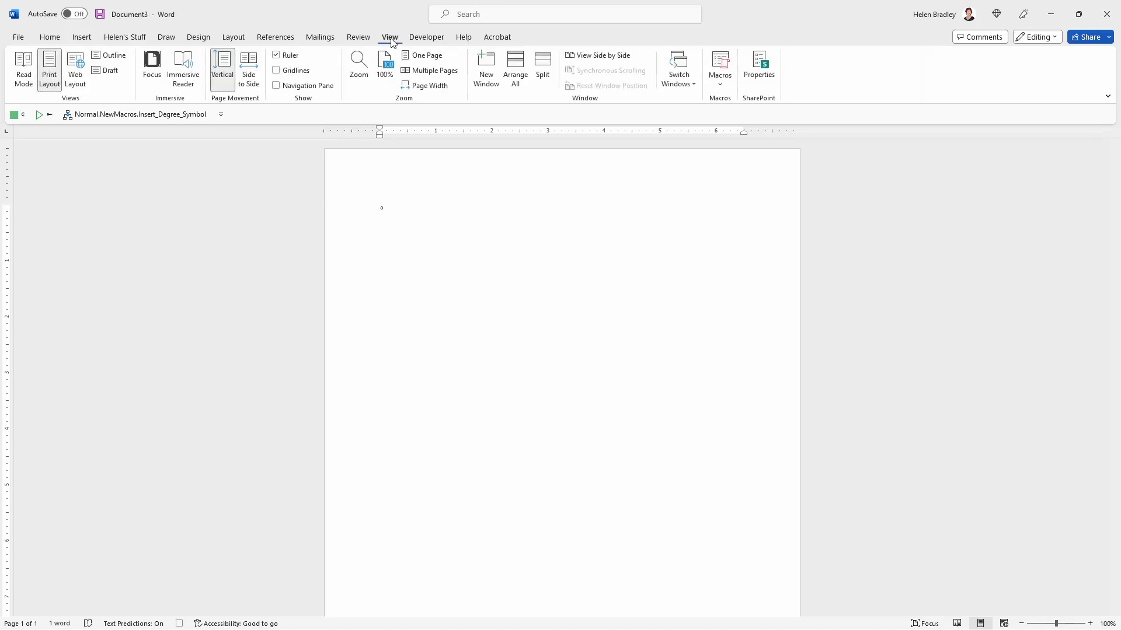
pyautogui.click(721, 88)
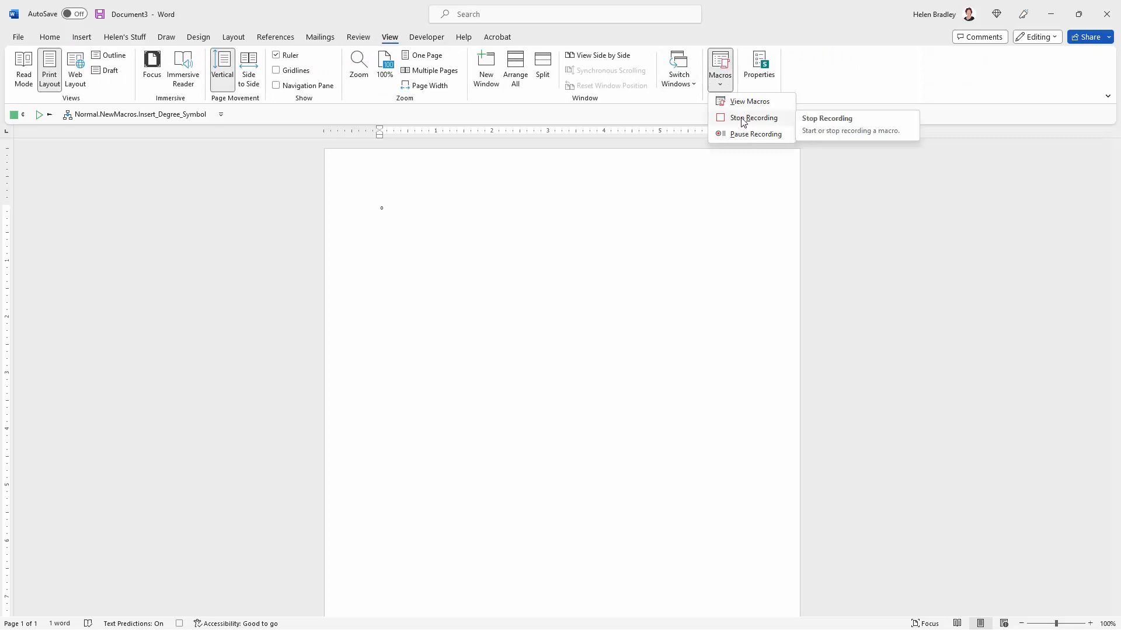
pyautogui.click(743, 120)
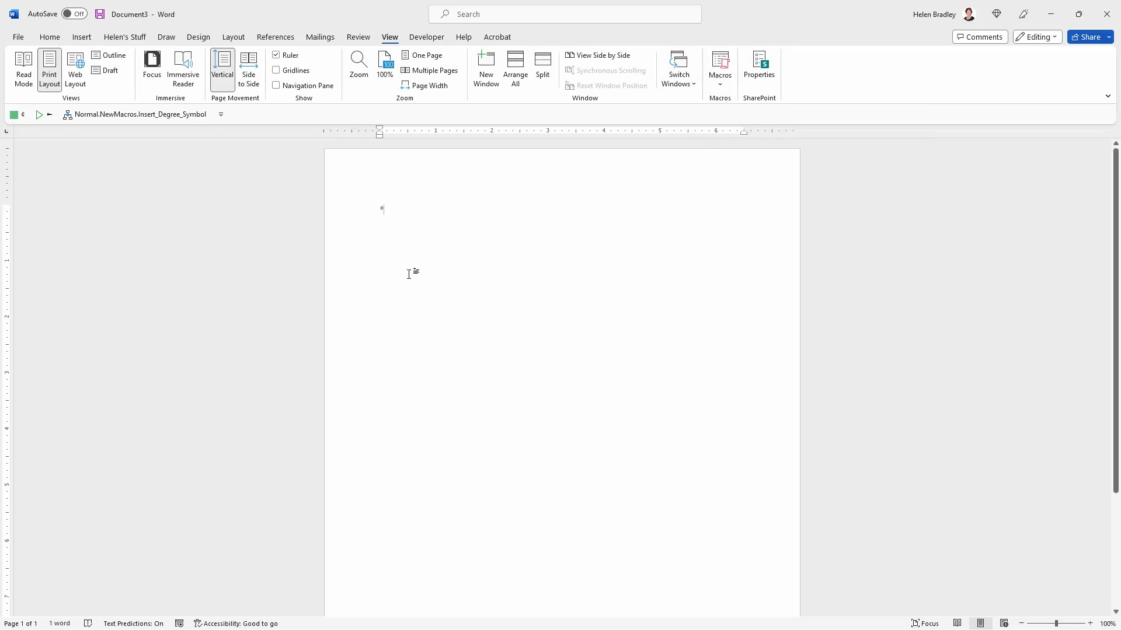
# Step: Delete the inserted degree symbol and run the Insert_Degree_Symbol macro three times to test it
pyautogui.press('BackSpace')
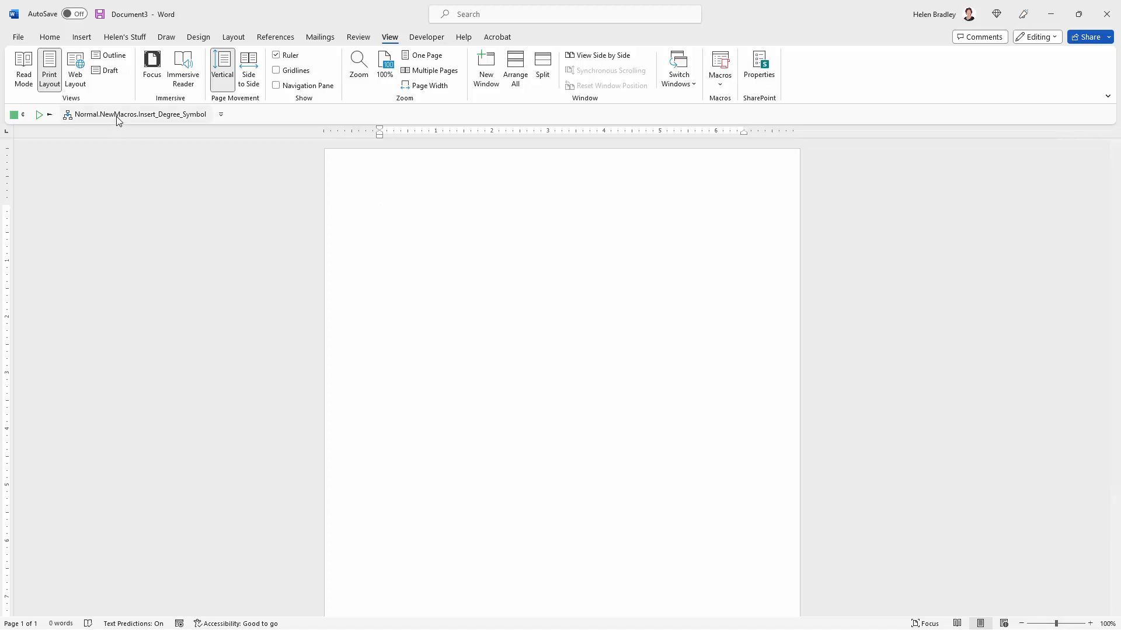
pyautogui.click(117, 117)
pyautogui.click(112, 117)
pyautogui.click(113, 117)
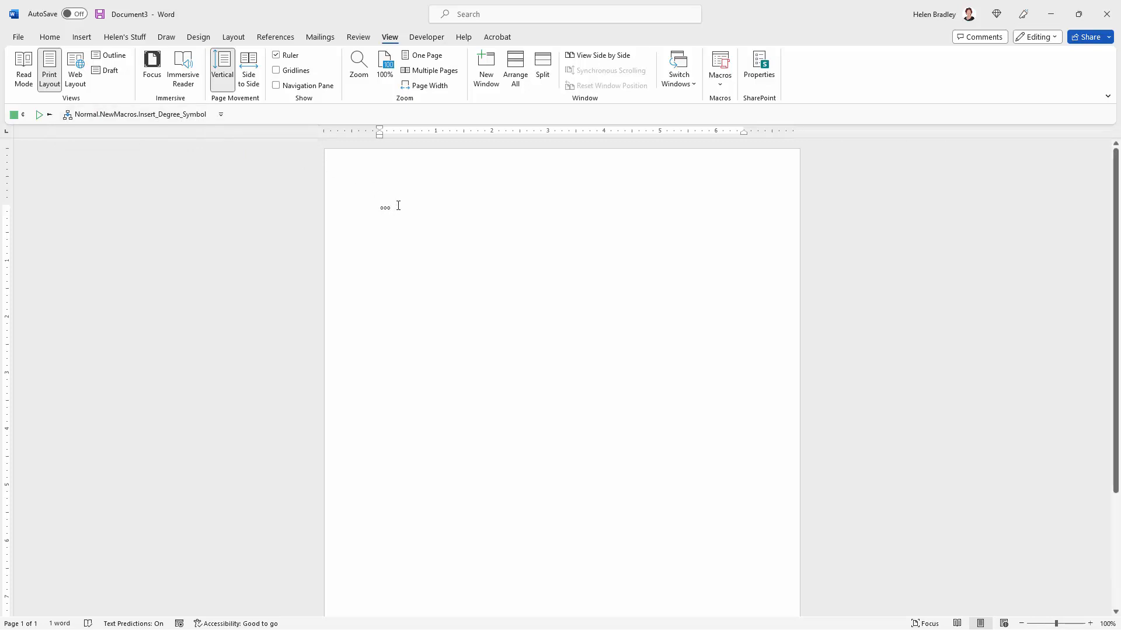
# Step: Select the last degree symbol in the document and use ° as the display name of the Insert_Degree_Symbol toolbar button
pyautogui.hotkey('shift', 'Left')
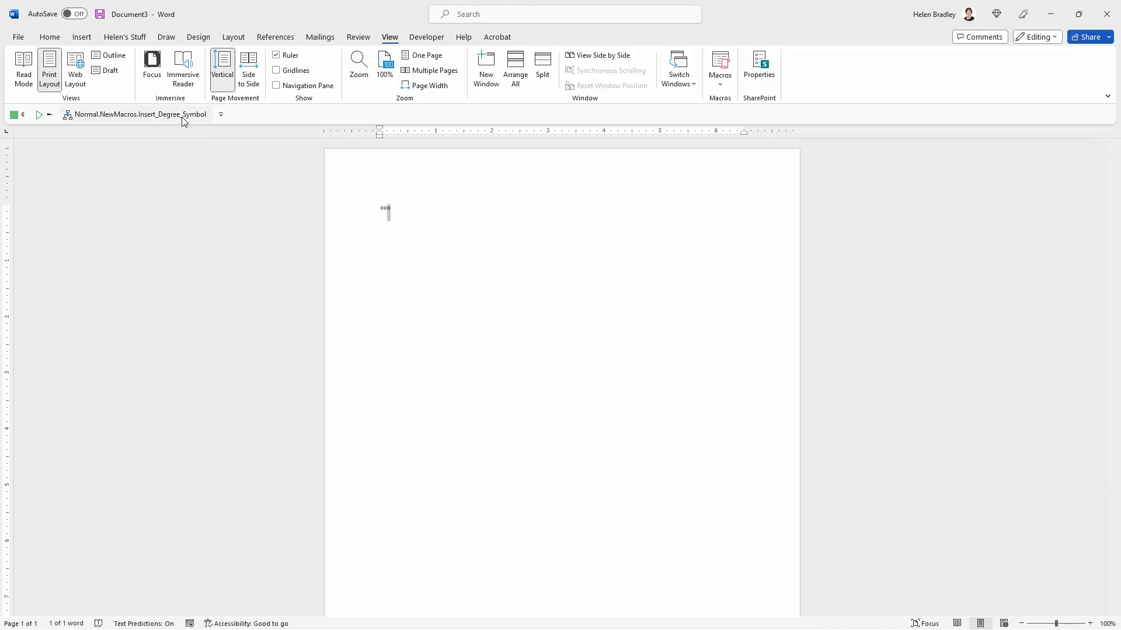
pyautogui.click(221, 115)
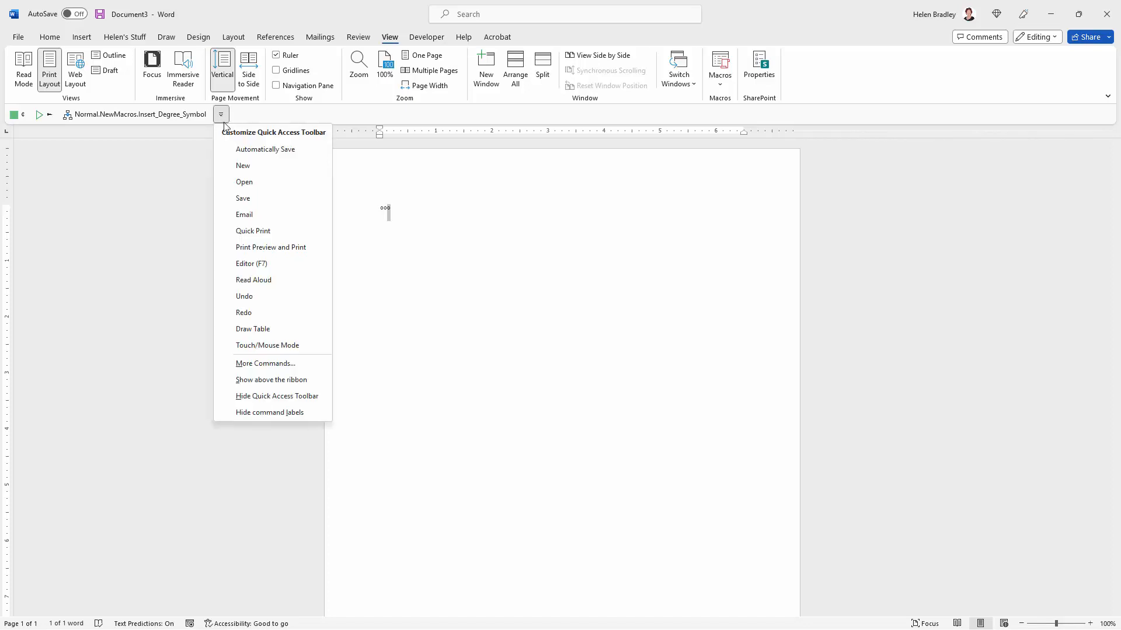
pyautogui.click(270, 364)
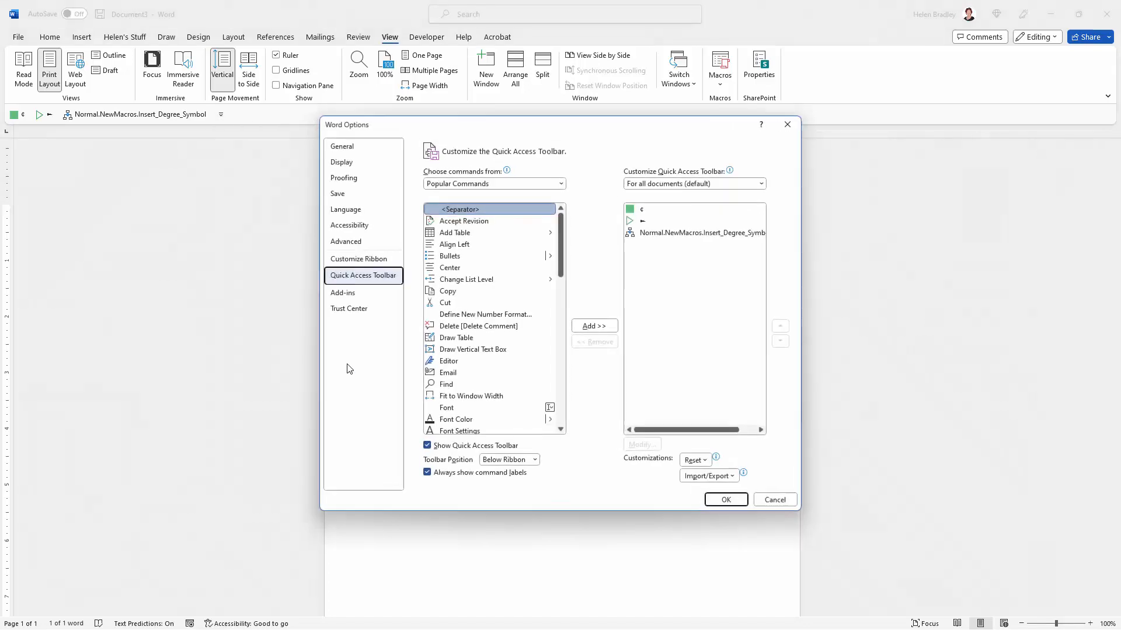
pyautogui.click(681, 236)
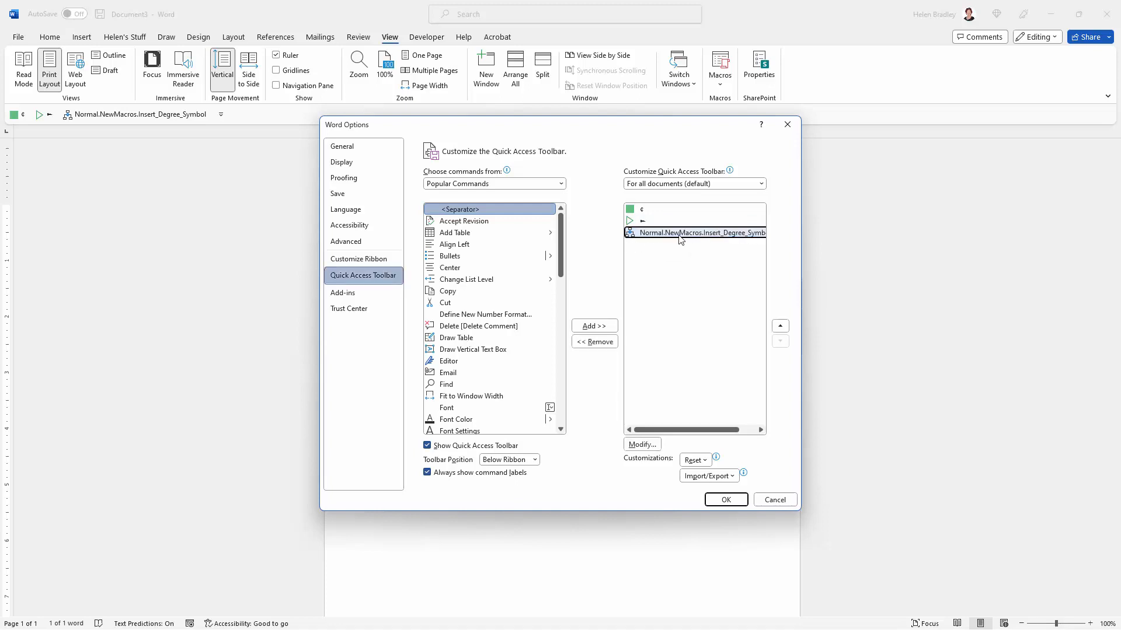
pyautogui.click(642, 445)
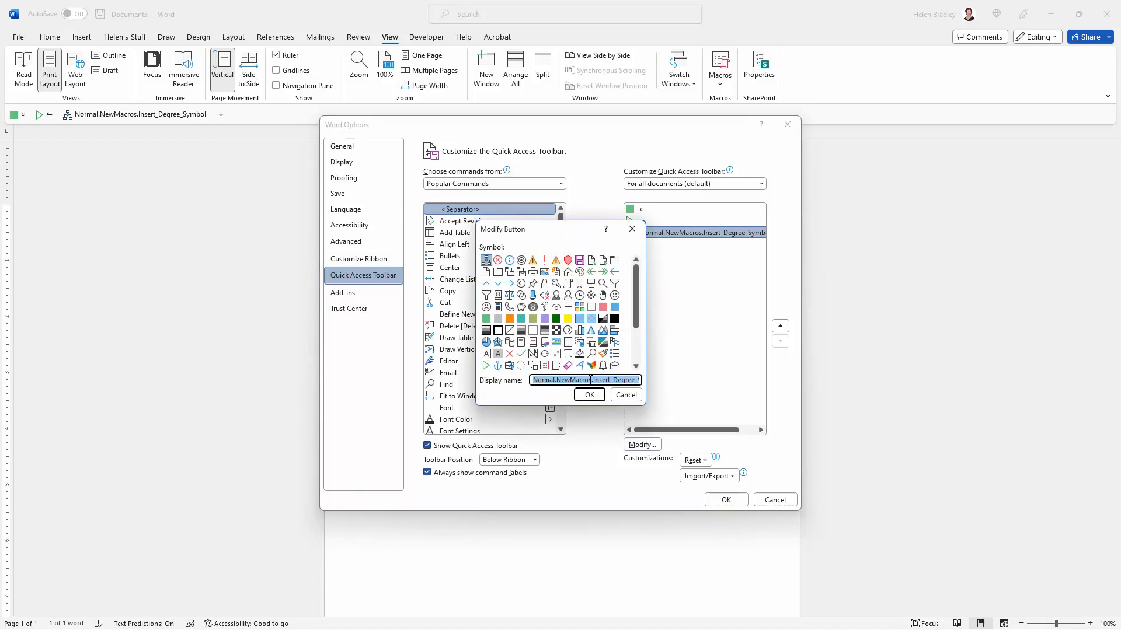
pyautogui.write('°')
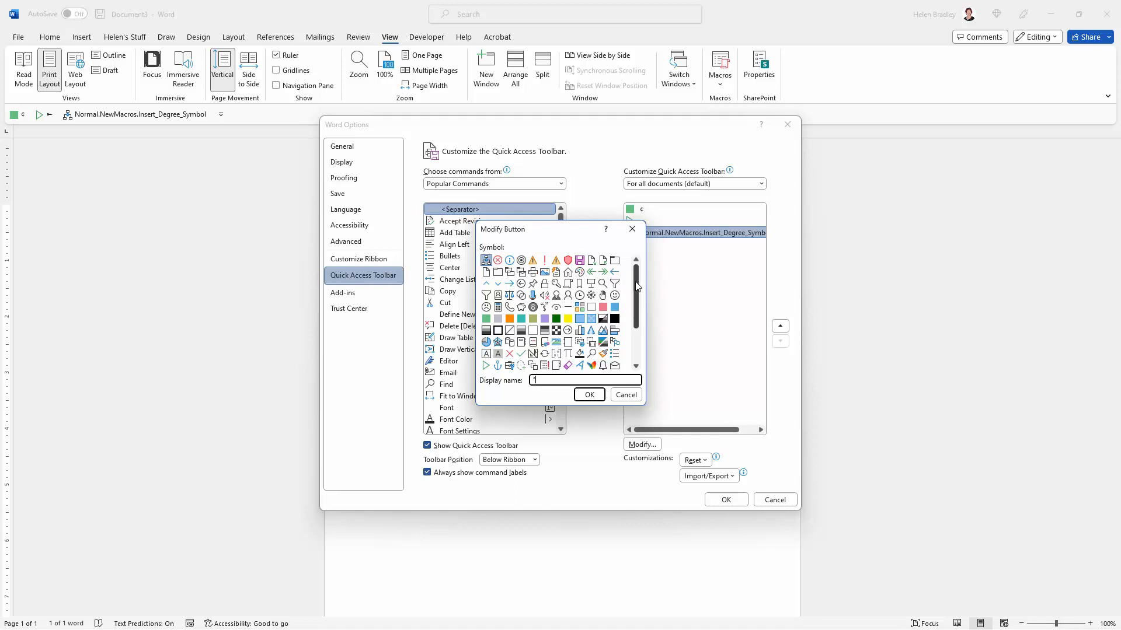
# Step: Give the degree macro's button the eye symbol and apply the Quick Access Toolbar changes
pyautogui.moveTo(636, 284); pyautogui.dragTo(632, 346)
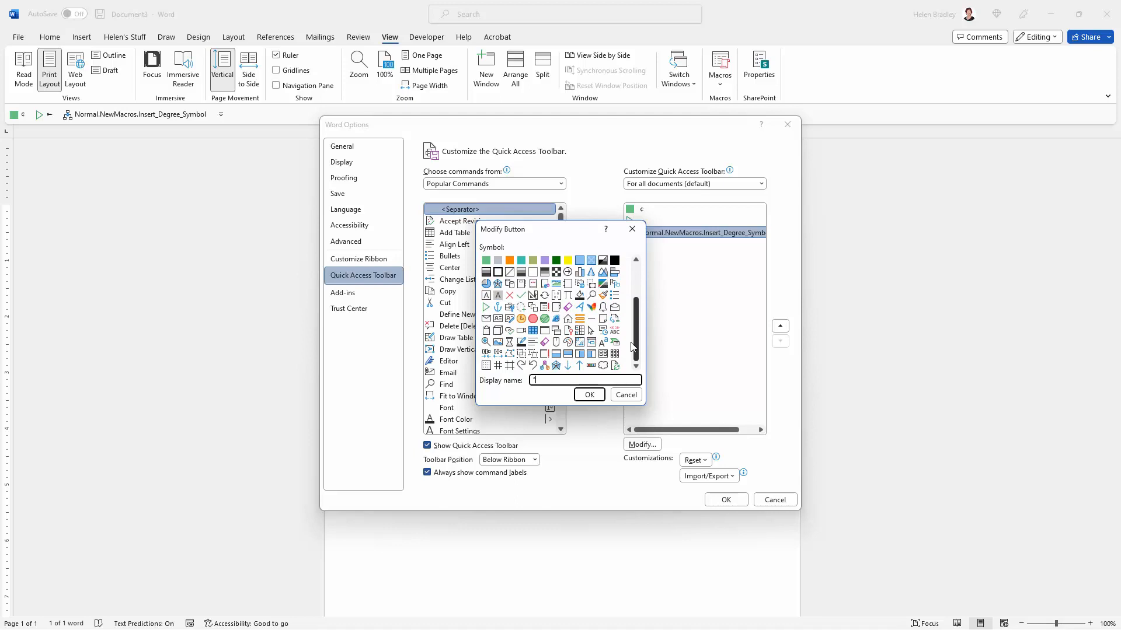
pyautogui.moveTo(632, 346); pyautogui.dragTo(507, 335)
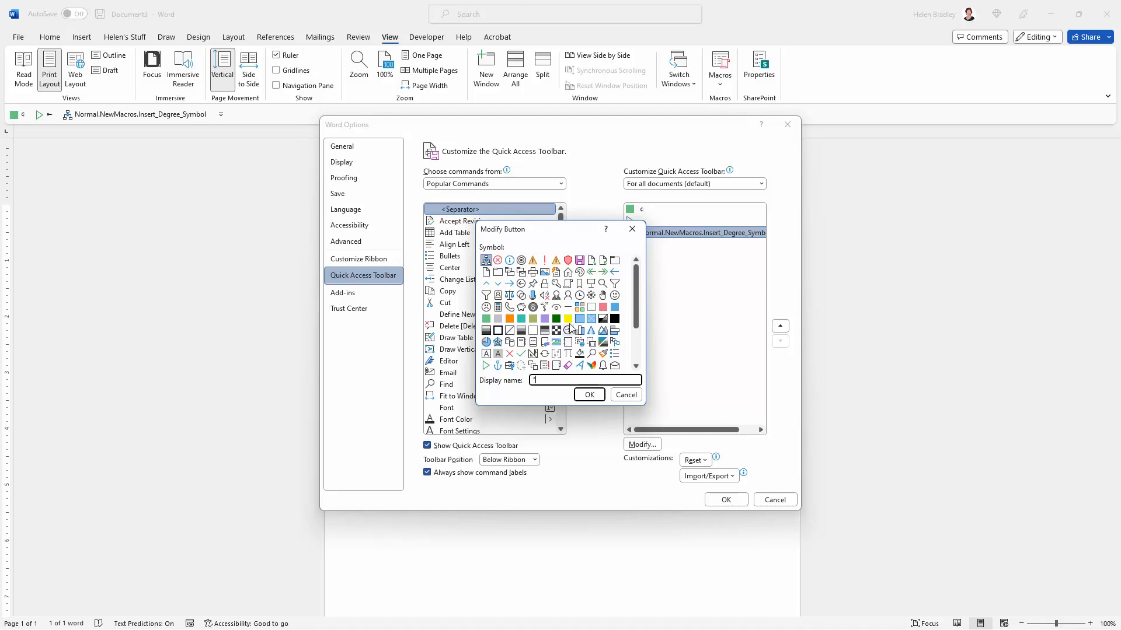
pyautogui.click(557, 308)
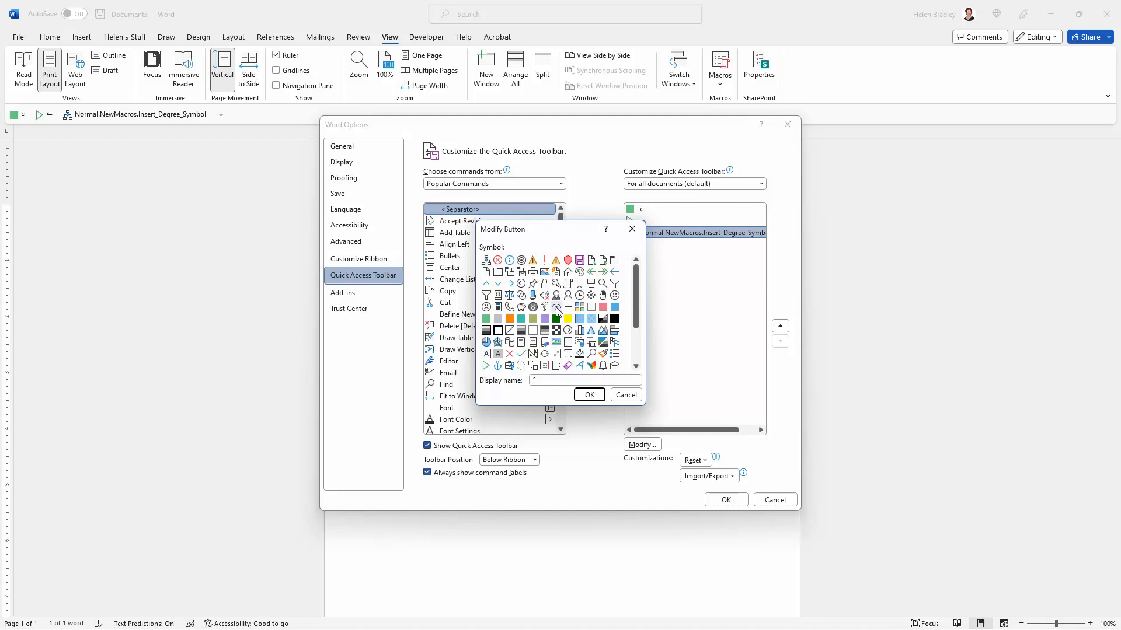
pyautogui.click(589, 395)
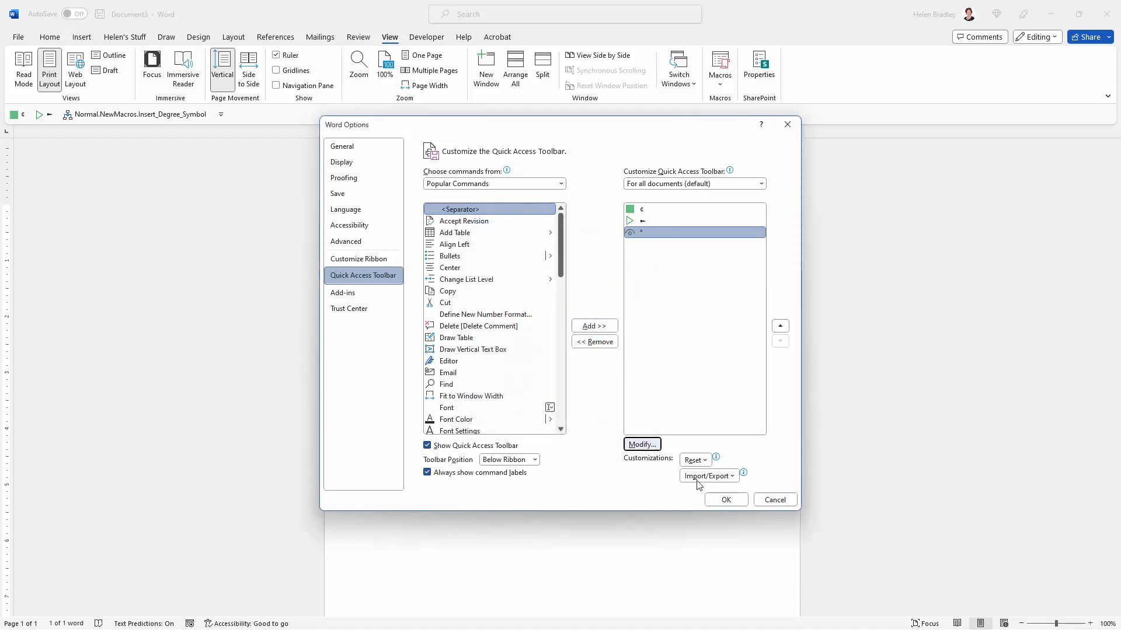
pyautogui.click(724, 500)
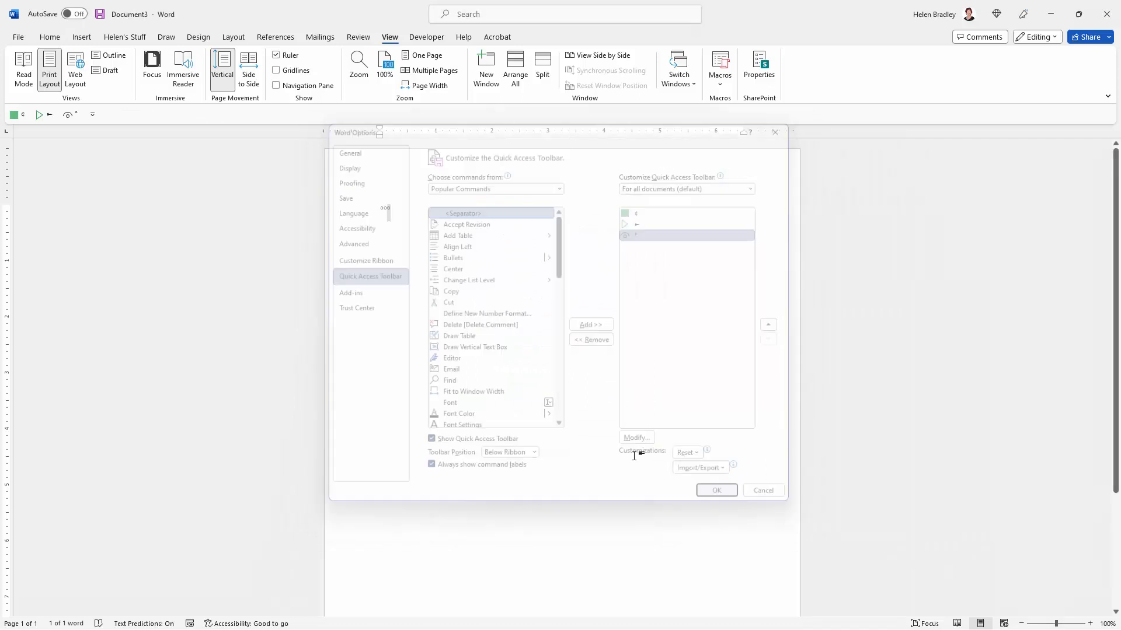
# Step: Test the degree, arrow and cent symbol macros by inserting their symbols in the document
pyautogui.click(70, 117)
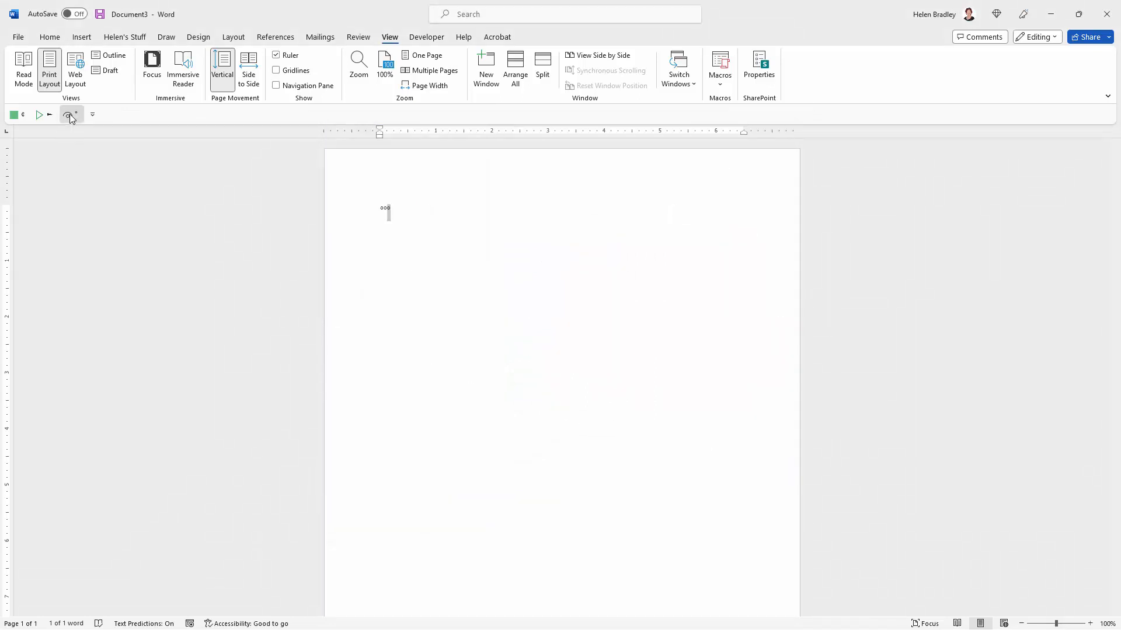
pyautogui.click(40, 116)
pyautogui.click(14, 116)
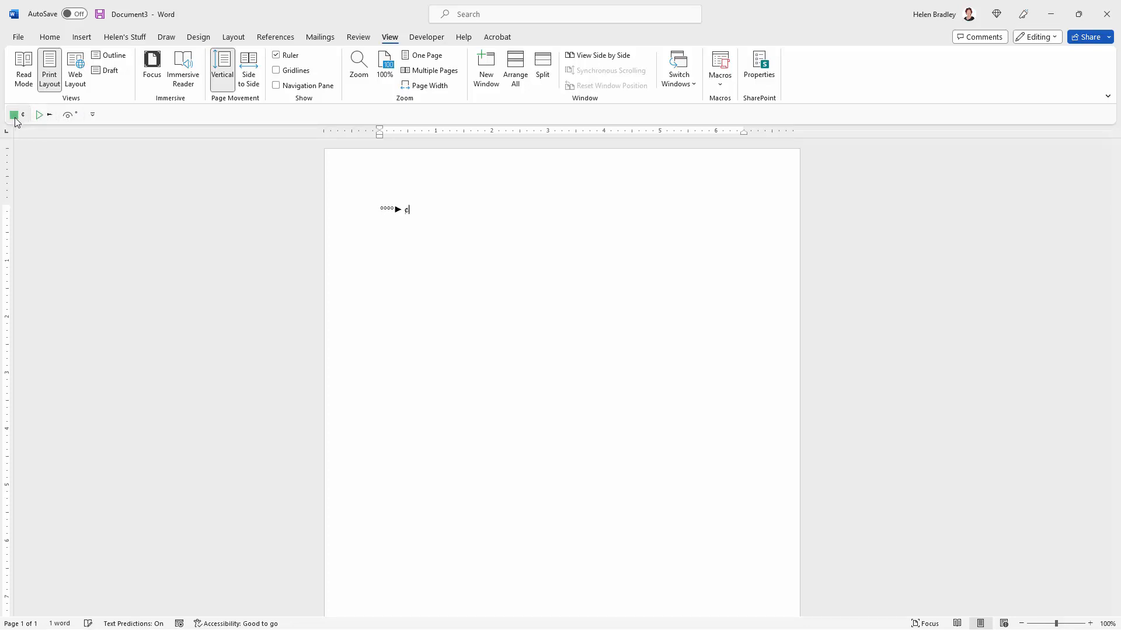
pyautogui.click(68, 115)
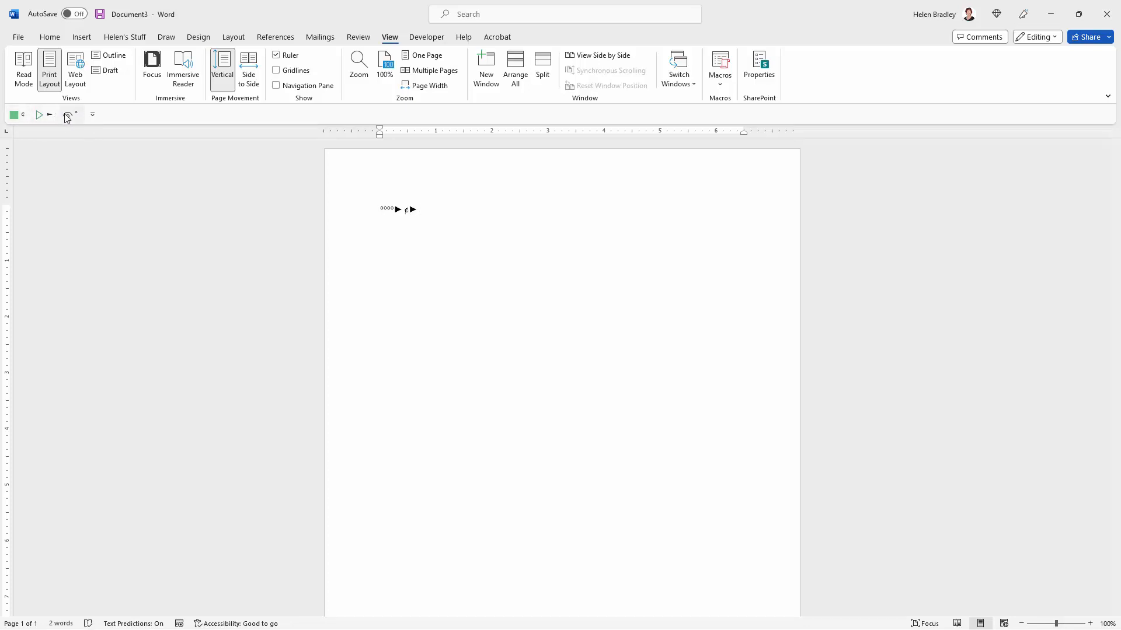